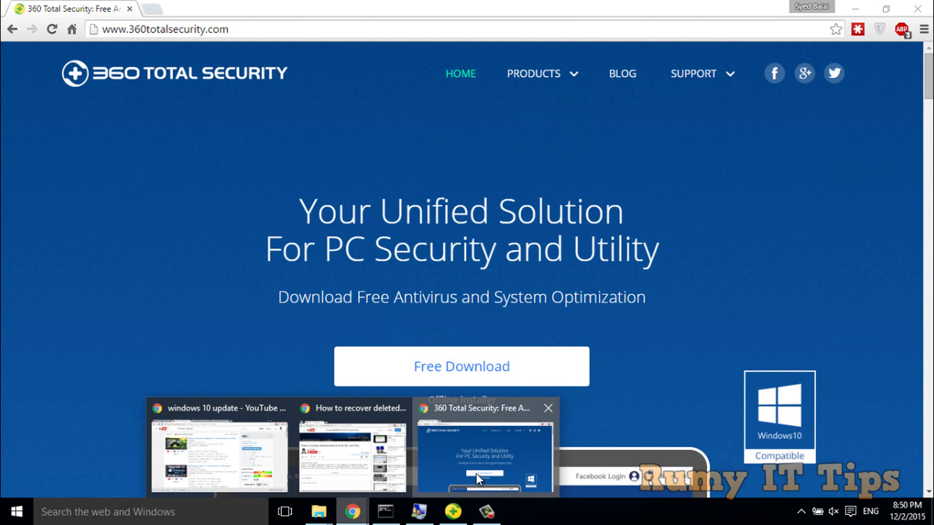
Step: Bring Chrome forward and scroll through the 360totalsecurity.com home page
{"action": "left_click", "coordinate": [476, 474]}
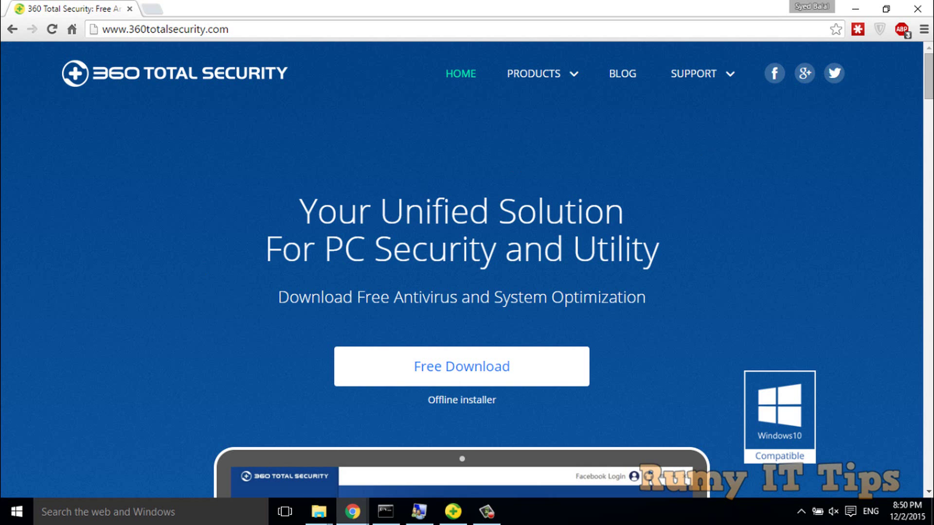
{"action": "scroll", "coordinate": [467, 273], "scroll_direction": "down", "scroll_amount": 3}
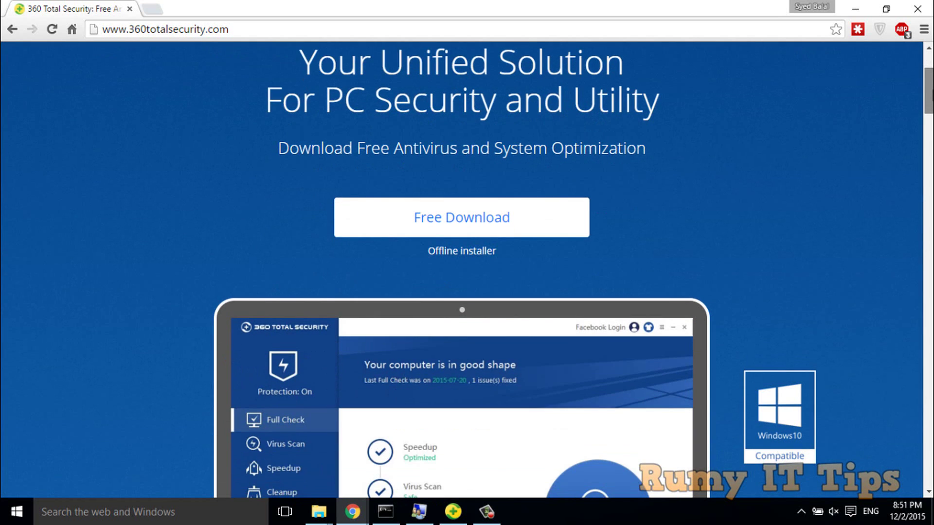
{"action": "scroll", "coordinate": [466, 272], "scroll_direction": "down", "scroll_amount": 3}
{"action": "scroll", "coordinate": [467, 272], "scroll_direction": "down", "scroll_amount": 2}
{"action": "scroll", "coordinate": [467, 272], "scroll_direction": "down", "scroll_amount": 2}
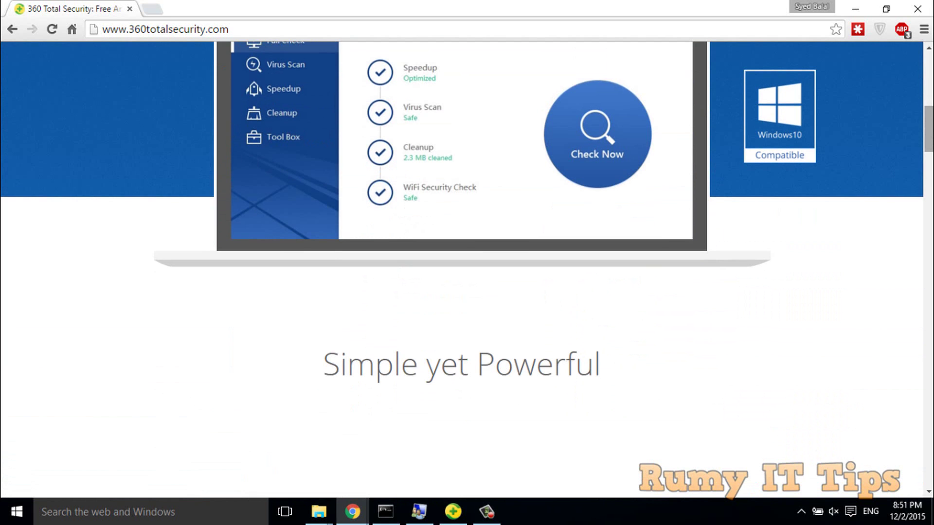
{"action": "left_click_drag", "start_coordinate": [931, 125], "coordinate": [930, 183]}
Step: Minimise Chrome, briefly restore it to scroll back up, then minimise it to reveal the desktop
{"action": "left_click", "coordinate": [855, 8]}
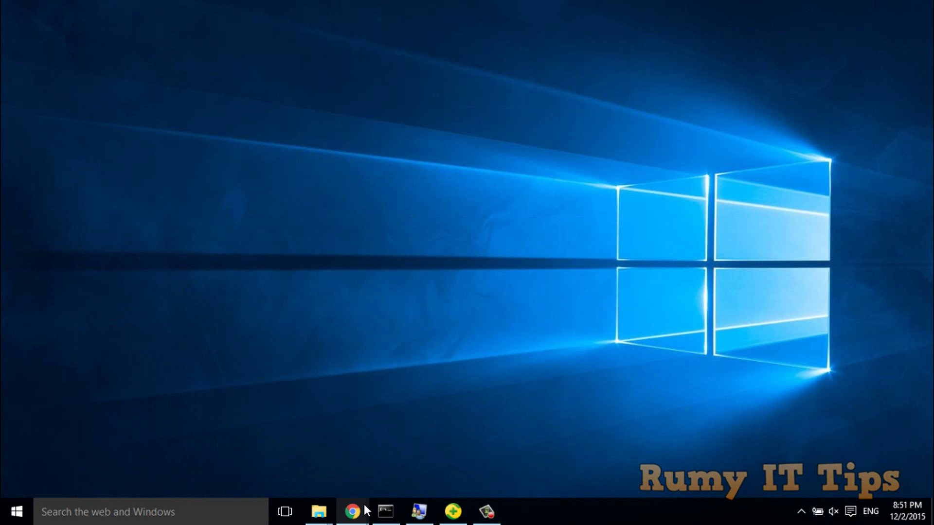
{"action": "mouse_move", "coordinate": [352, 511]}
{"action": "left_click", "coordinate": [461, 451]}
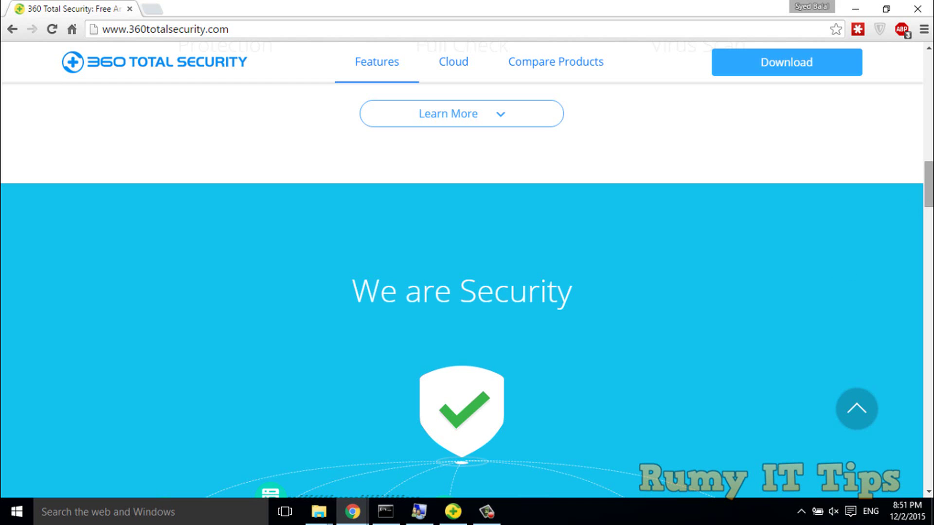
{"action": "left_click_drag", "start_coordinate": [929, 191], "coordinate": [931, 100]}
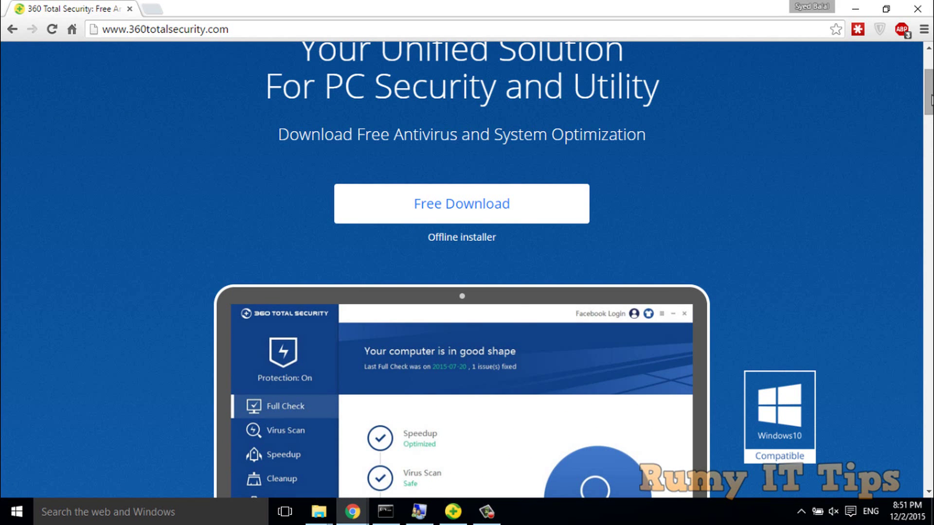
{"action": "left_click", "coordinate": [856, 6]}
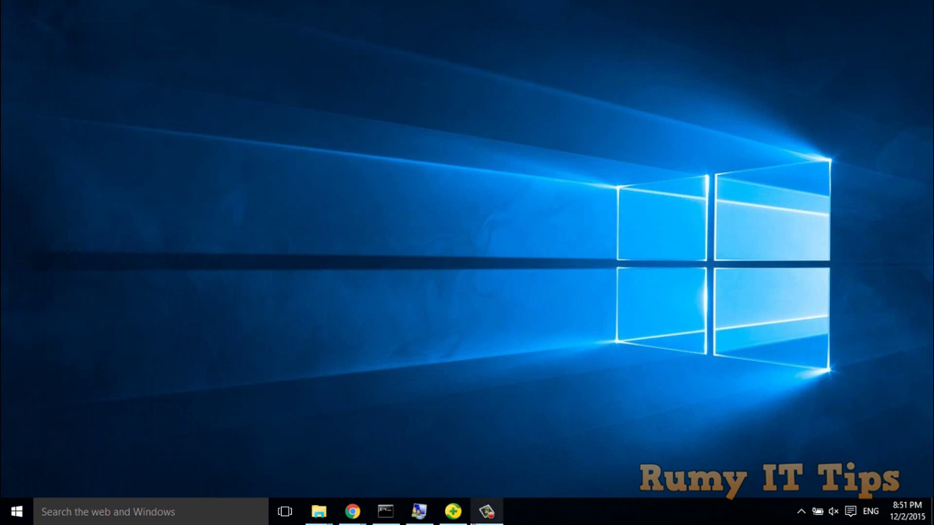
Step: Open 360 Total Security from the taskbar, view the protection mode overview, then go to Tool Box
{"action": "left_click", "coordinate": [453, 511]}
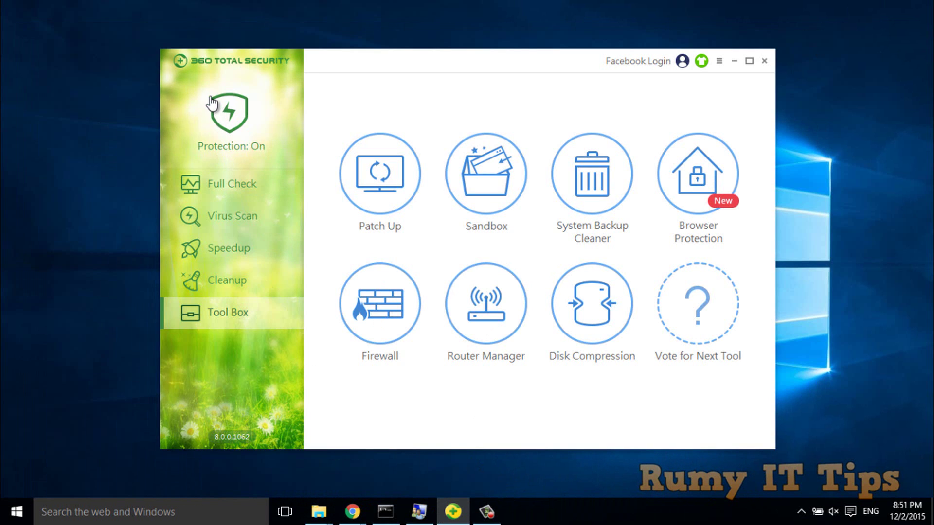
{"action": "left_click", "coordinate": [229, 113]}
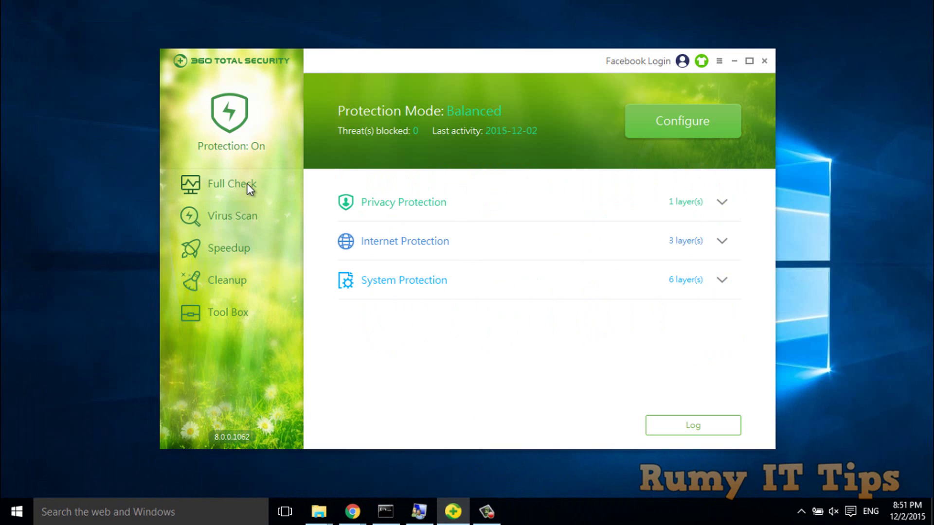
{"action": "left_click", "coordinate": [226, 314]}
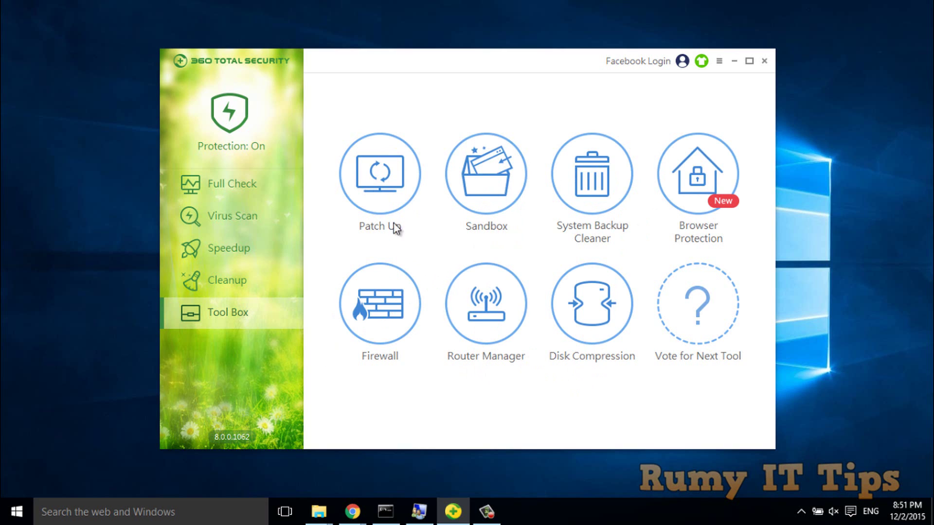
Step: Run Patch Up, scroll the 15 found updates, and expand Functional Updates and Others
{"action": "left_click", "coordinate": [381, 192]}
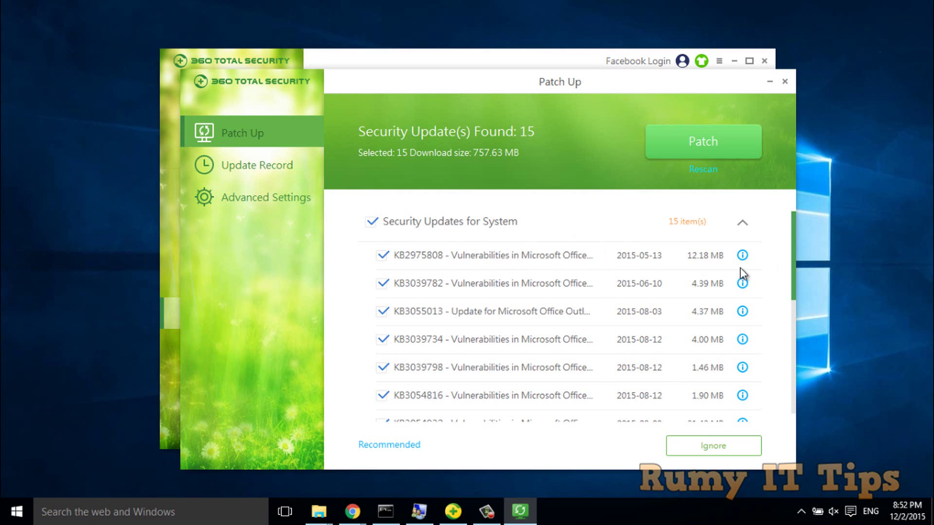
{"action": "left_click_drag", "start_coordinate": [794, 231], "coordinate": [797, 357]}
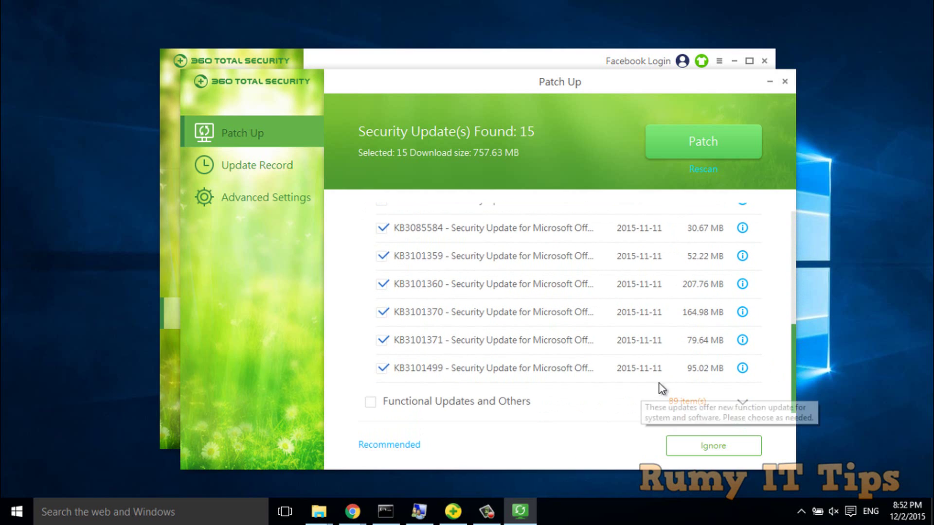
{"action": "left_click_drag", "start_coordinate": [794, 360], "coordinate": [772, 212]}
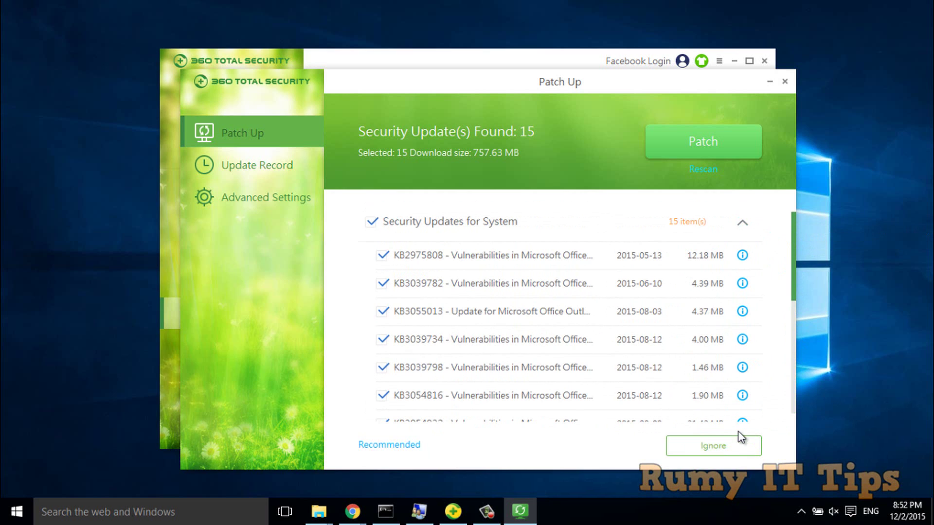
{"action": "left_click_drag", "start_coordinate": [791, 230], "coordinate": [791, 364]}
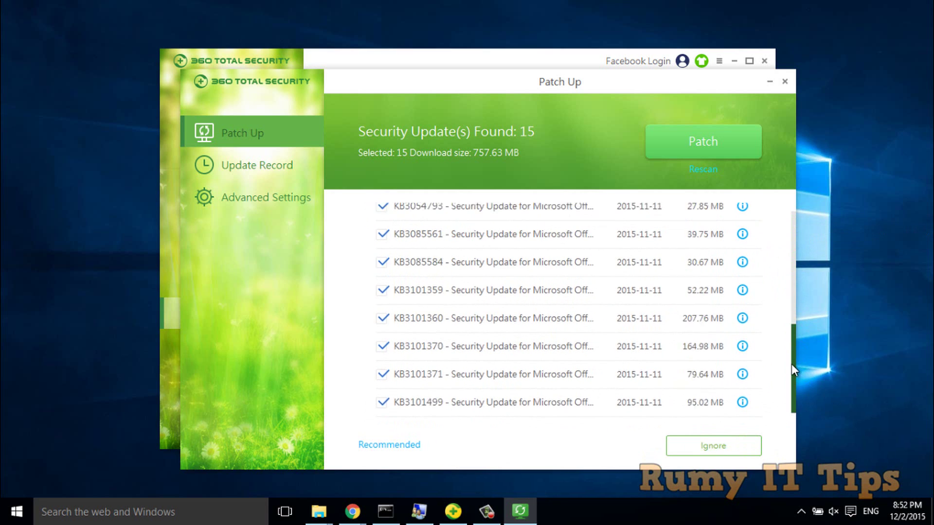
{"action": "mouse_move", "coordinate": [493, 405]}
{"action": "left_click", "coordinate": [689, 403]}
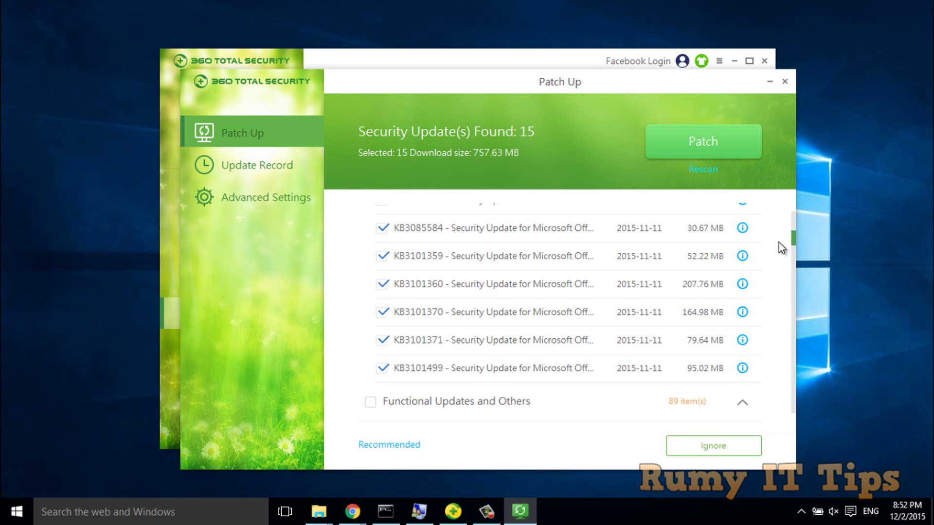
{"action": "left_click_drag", "start_coordinate": [792, 239], "coordinate": [792, 247]}
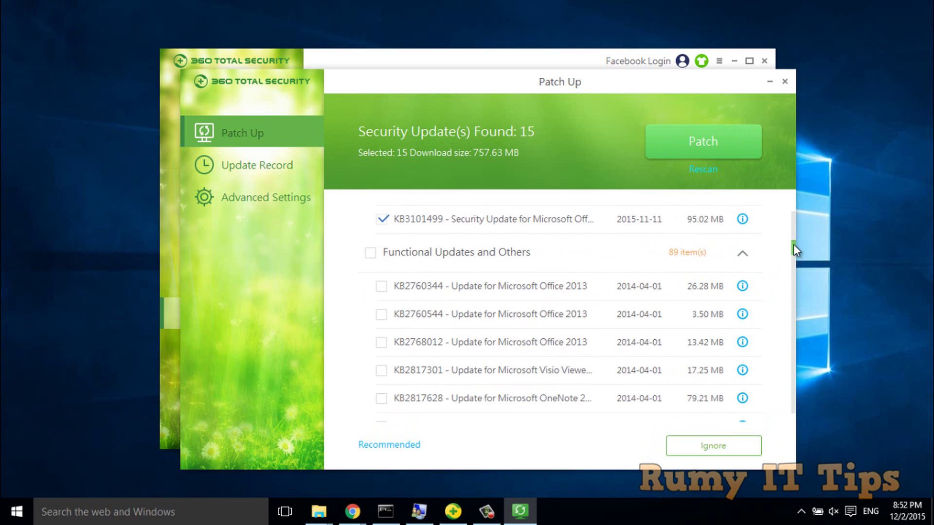
{"action": "left_click_drag", "start_coordinate": [793, 244], "coordinate": [797, 302]}
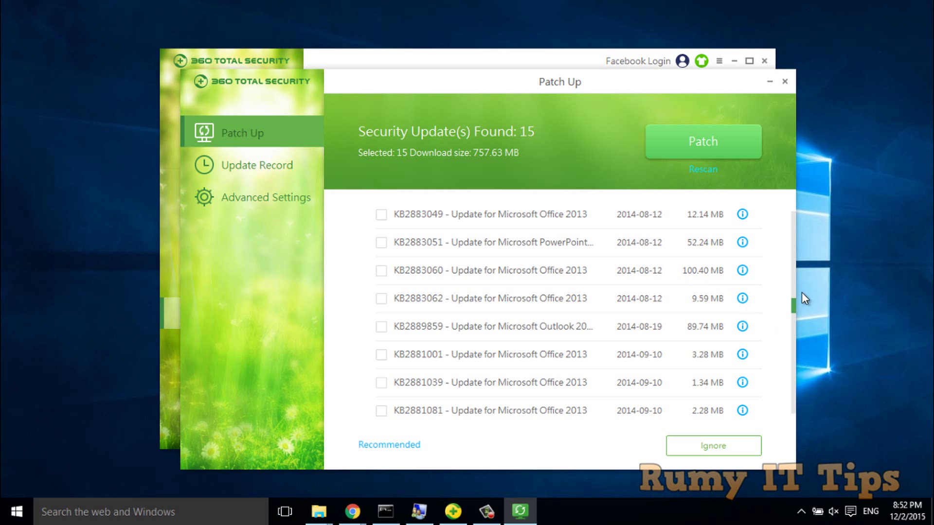
{"action": "left_click_drag", "start_coordinate": [794, 304], "coordinate": [794, 403]}
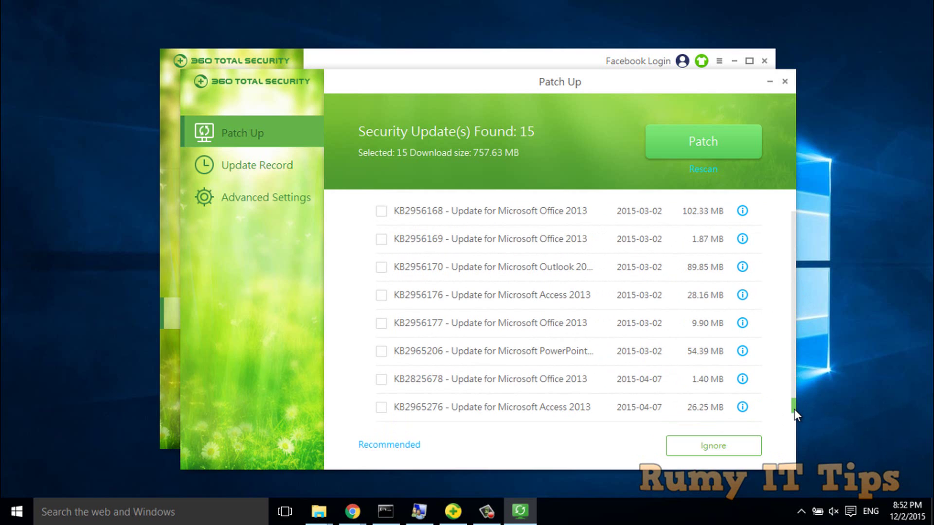
{"action": "left_click_drag", "start_coordinate": [794, 409], "coordinate": [789, 397]}
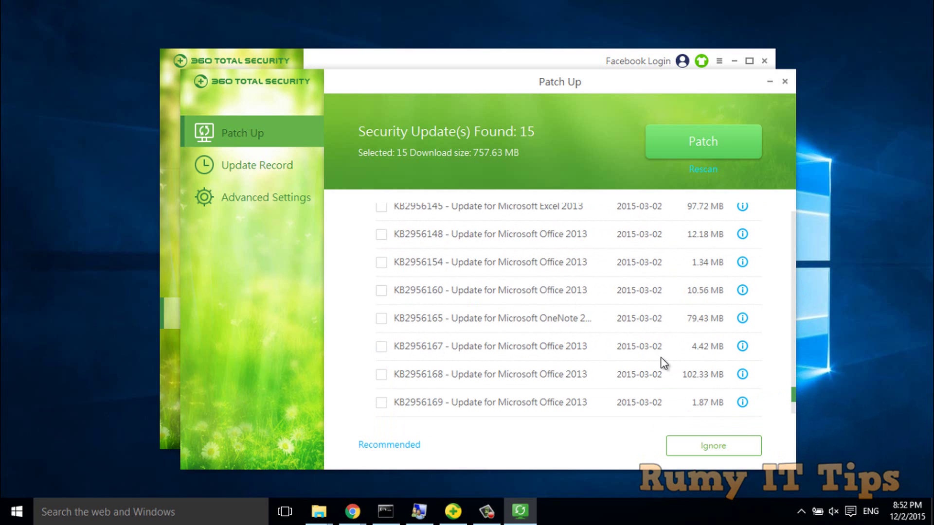
{"action": "left_click_drag", "start_coordinate": [791, 395], "coordinate": [788, 231]}
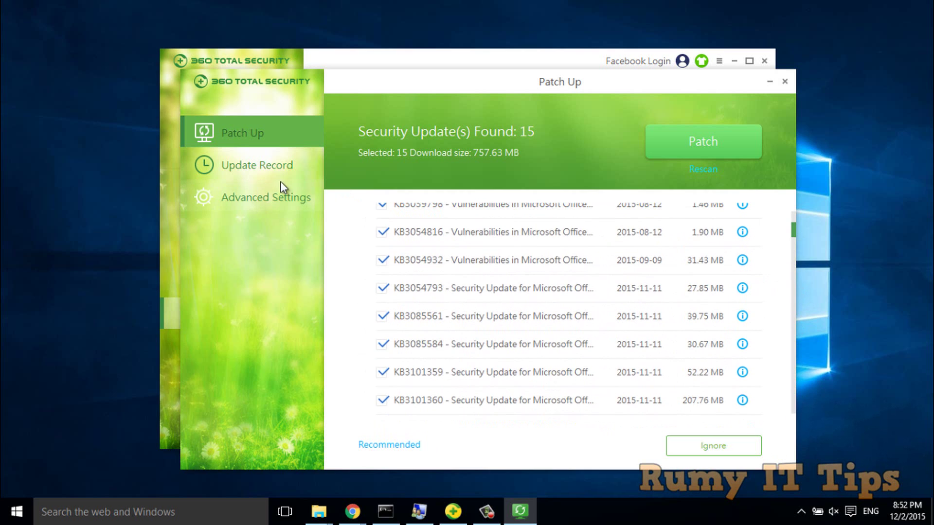
Step: Show the Update Record and open KB2810009's Microsoft support page in Chrome
{"action": "left_click", "coordinate": [273, 168]}
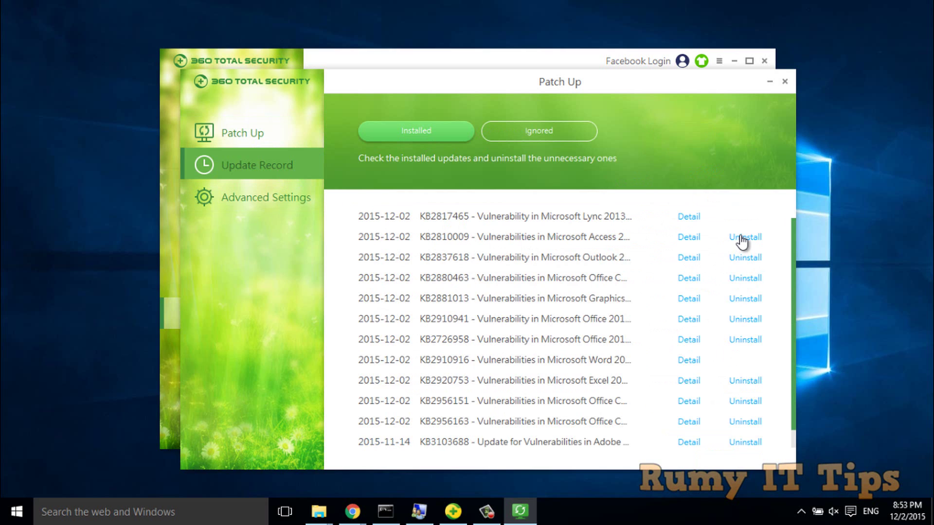
{"action": "left_click", "coordinate": [690, 237]}
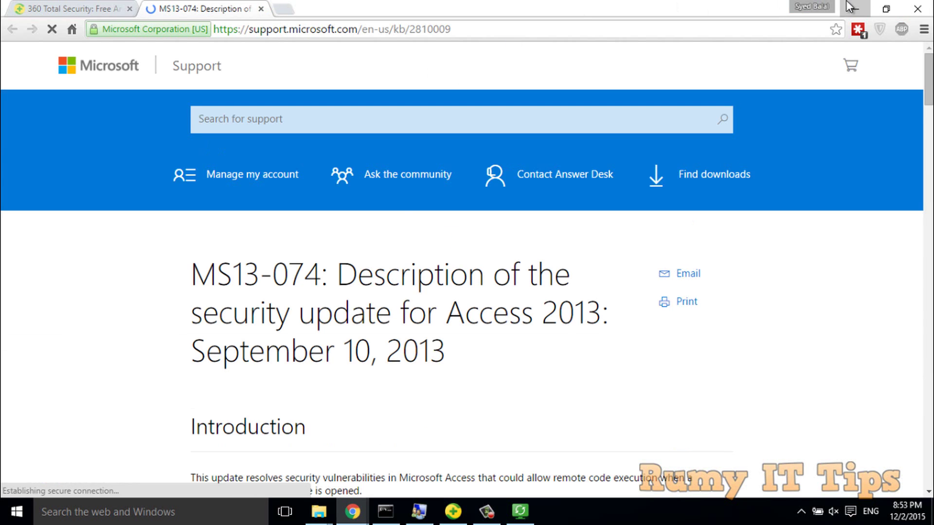
Step: Minimise Chrome and display Patch Up's Advanced Settings for packages, notifications and install sequence
{"action": "left_click", "coordinate": [848, 5]}
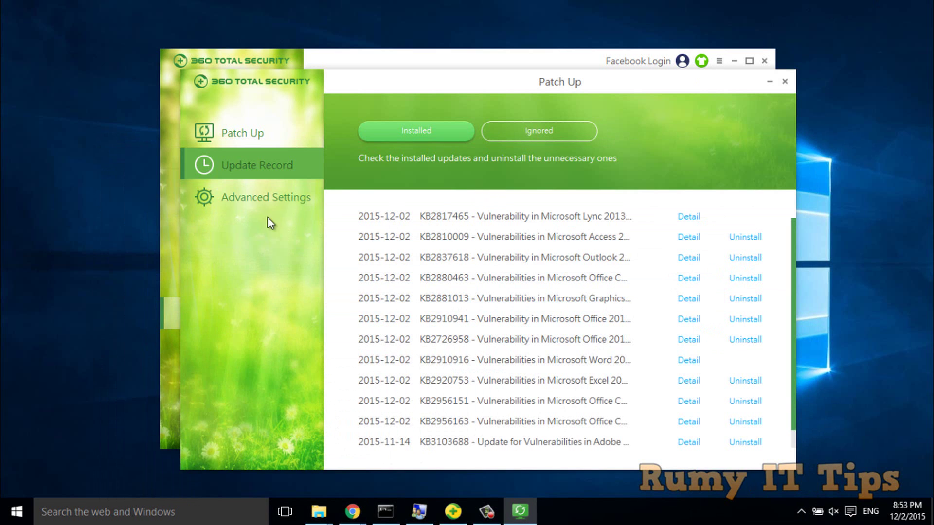
{"action": "left_click", "coordinate": [266, 201]}
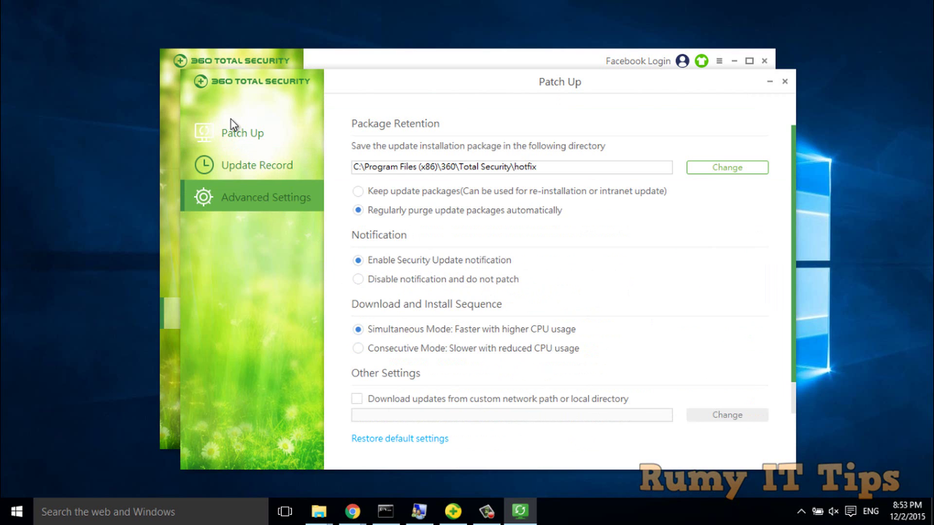
Step: Return to the Patch Up update list, then close the Patch Up window
{"action": "left_click", "coordinate": [232, 132]}
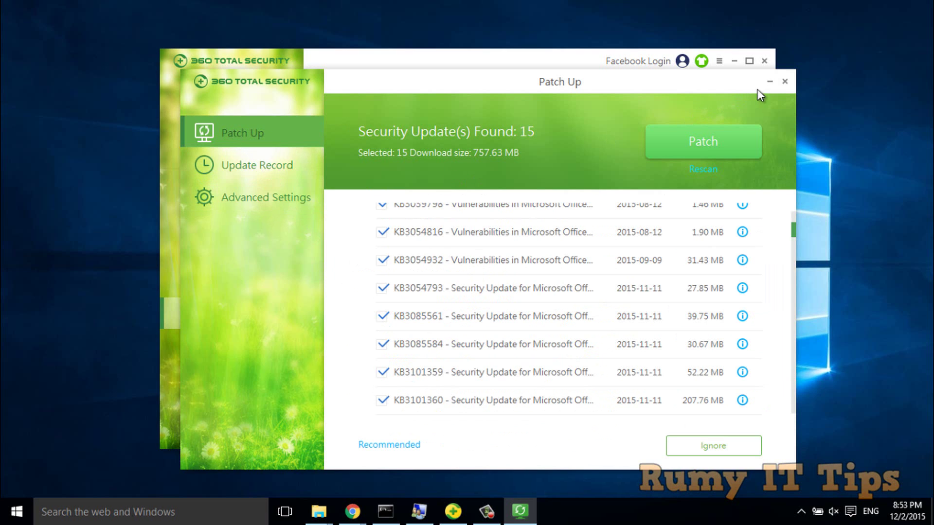
{"action": "left_click", "coordinate": [785, 82]}
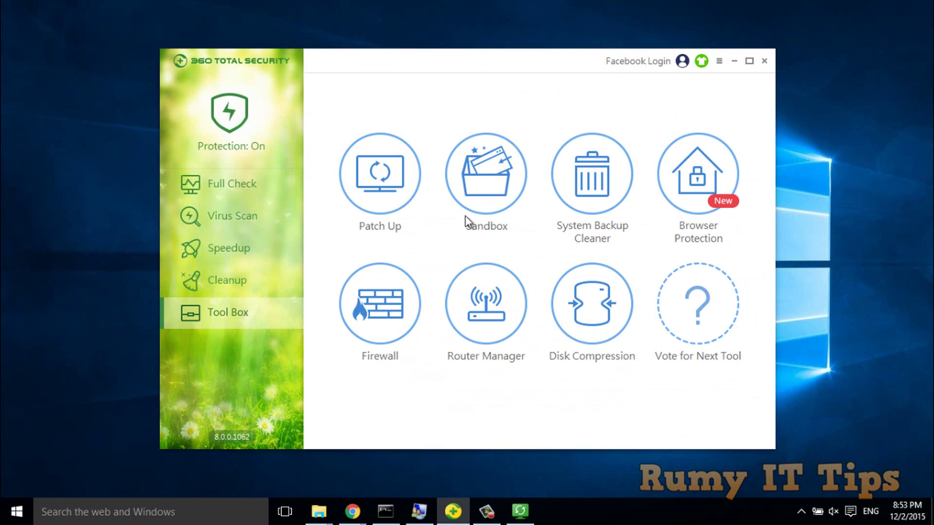